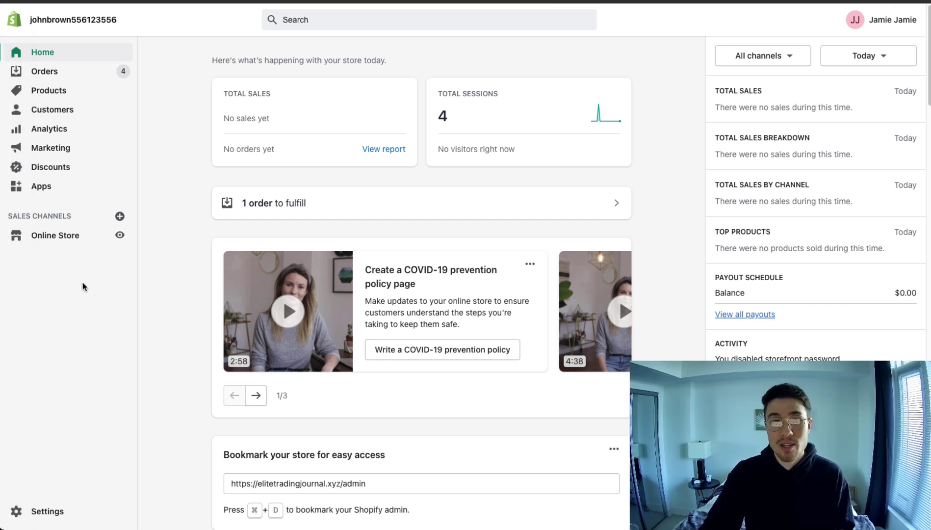
- Create a new blog post from Online Store > Blog posts, with title and content still empty
left_click(67, 242)
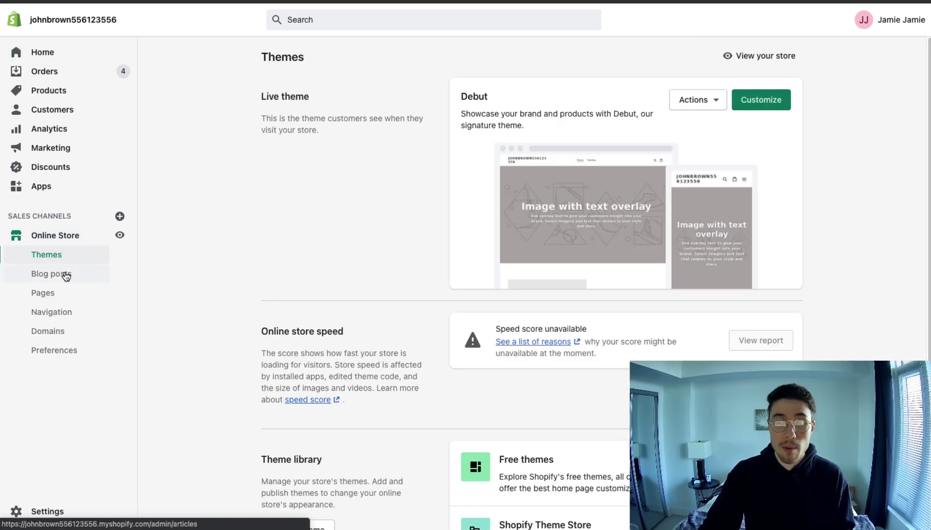
left_click(66, 274)
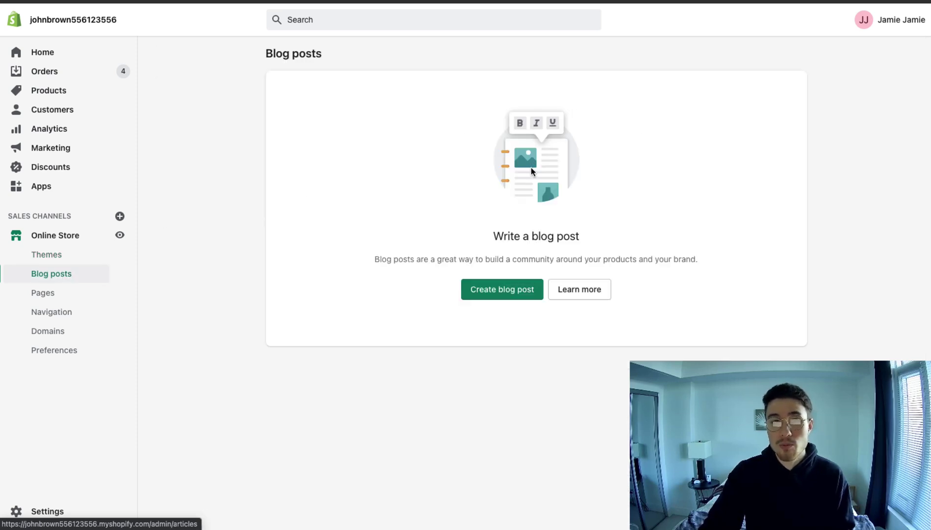
left_click(497, 287)
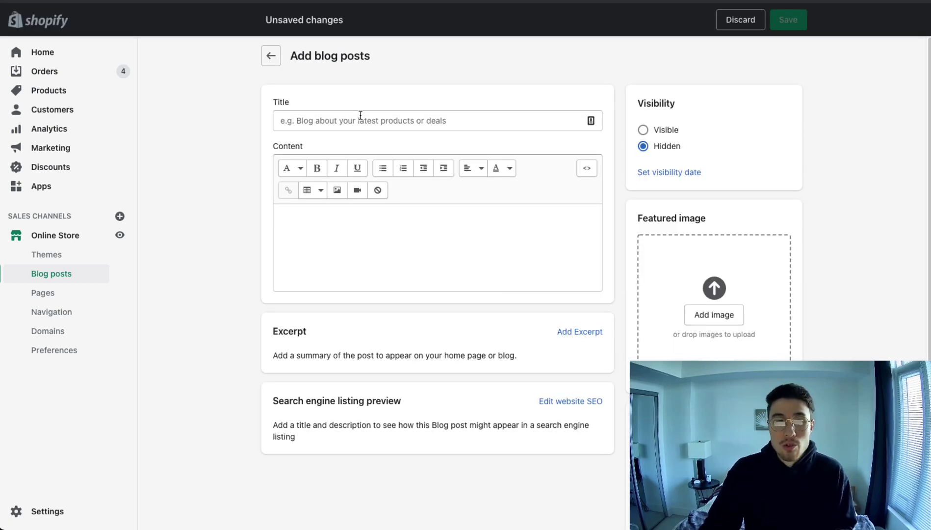
left_click(361, 118)
left_click(356, 214)
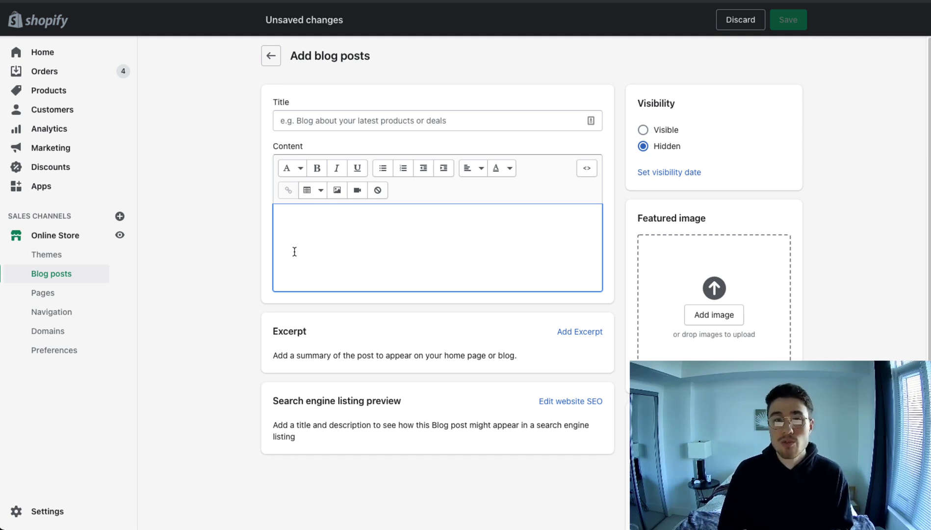
scroll(295, 251, "down", 1)
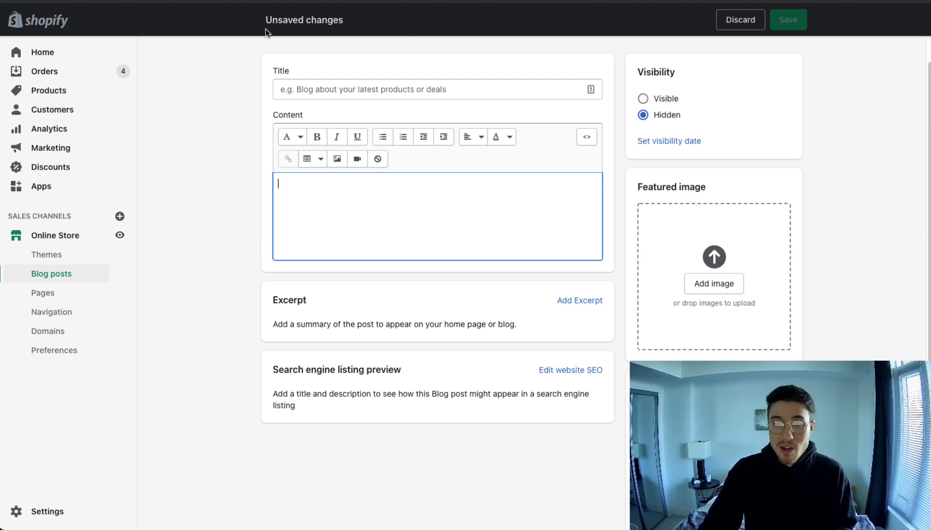
- Title the post 'Random Blog', paste the Lorem Ipsum text, and add a blank line above the heading
left_click(289, 84)
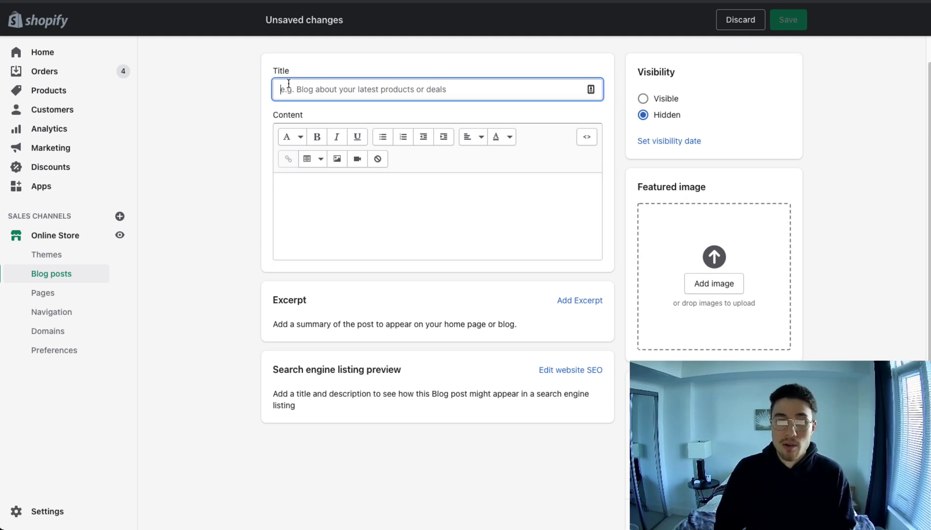
type("Random Blog")
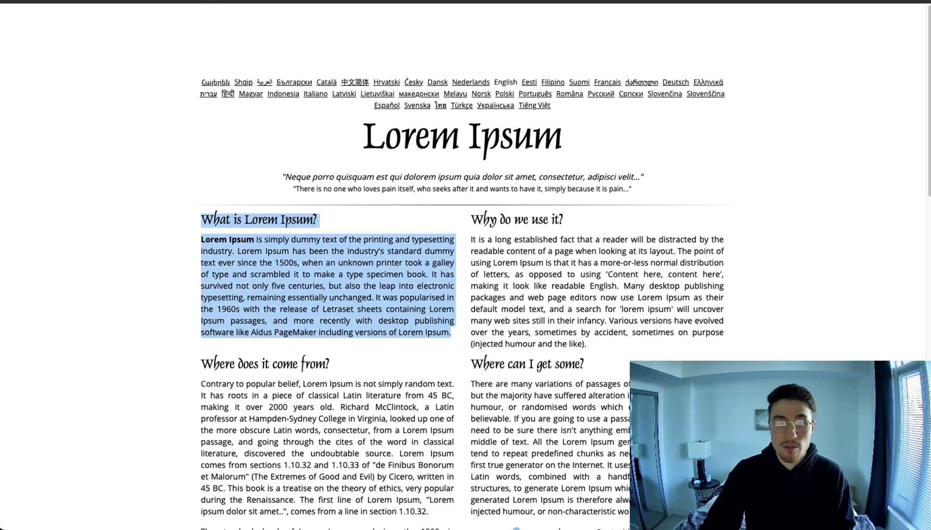
key("ctrl+Tab")
type("What is Lorem Ipsum? Lorem Ipsum is simply dummy text of the printing and typesetting industry. Lorem Ipsum has been the industry's standard dummy text ever since the 1500s, when an unknown printer took a galley of type and scrambled it to make a type specimen book. It has survived not only five centuries, but also the leap into electronic typesetting, remaining essentially unchanged. It was popularised in the 1960s with the release of Letraset sheets containing Lorem Ipsum passages, and more recently with desktop publishing software like Aldus PageMaker including versions of Lorem Ipsum.")
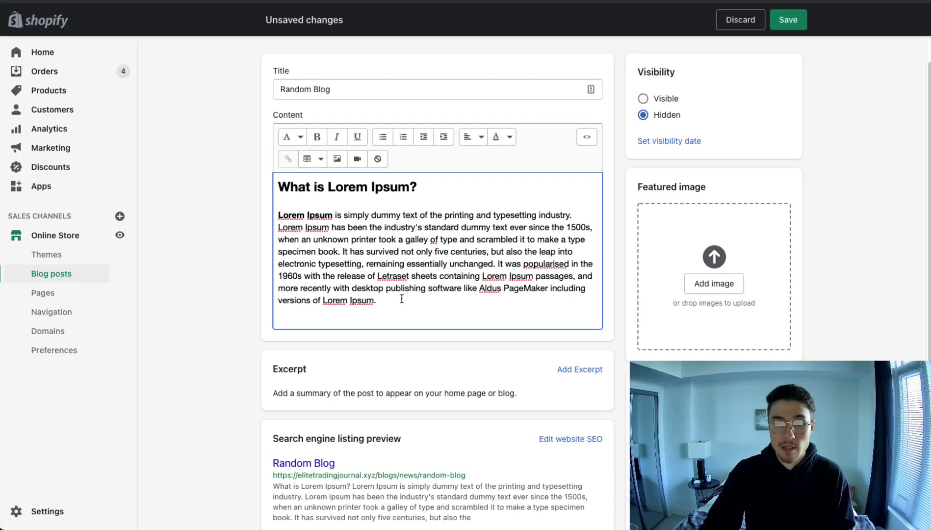
left_click(297, 189)
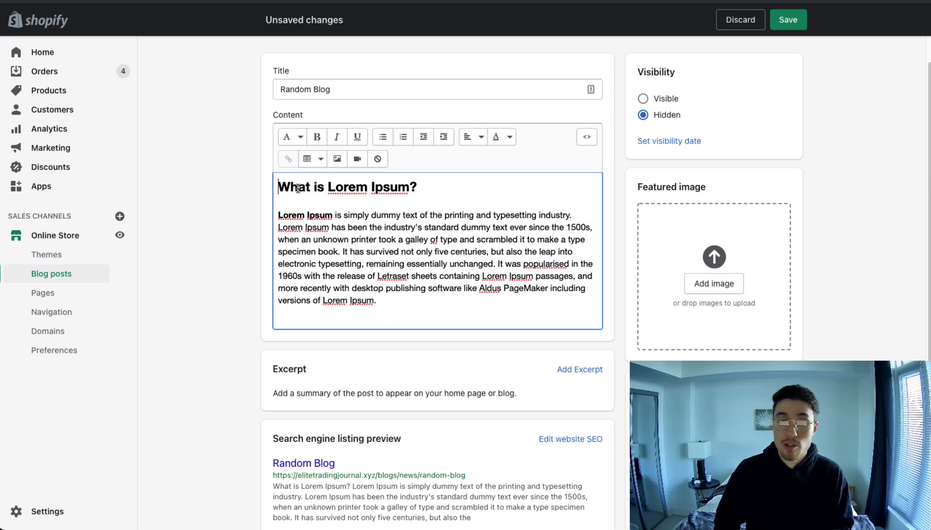
key("Return")
key("Return")
key("Up")
key("Up")
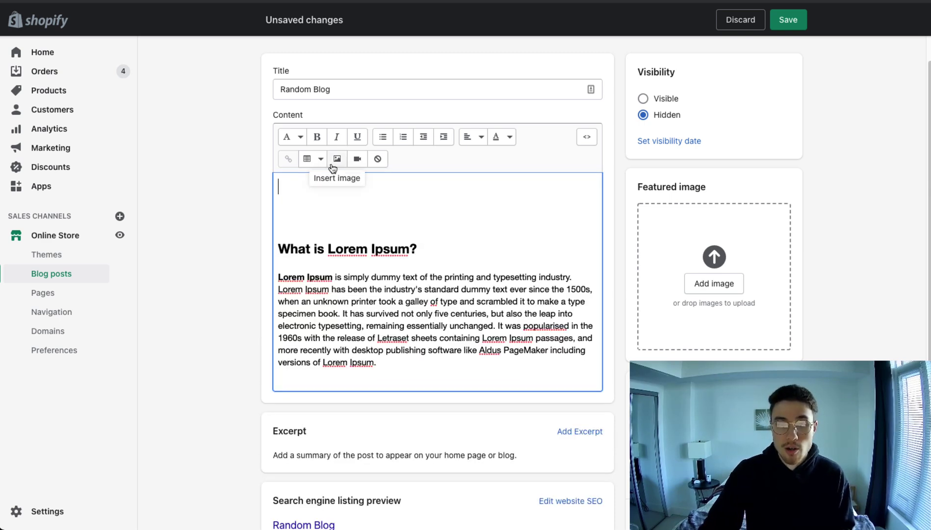
- Upload the hiking JPEG as an inline image with alt text 'hiking-product'
left_click(333, 164)
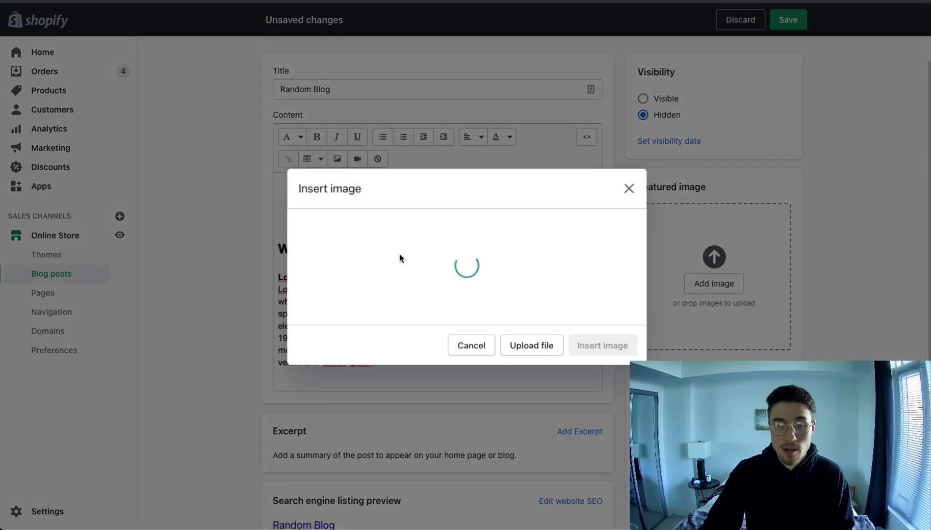
left_click(543, 352)
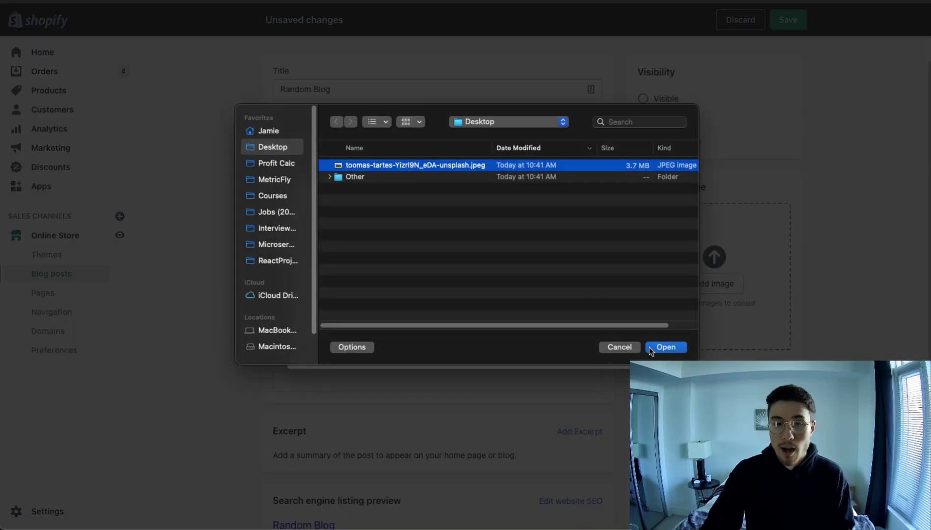
left_click(666, 351)
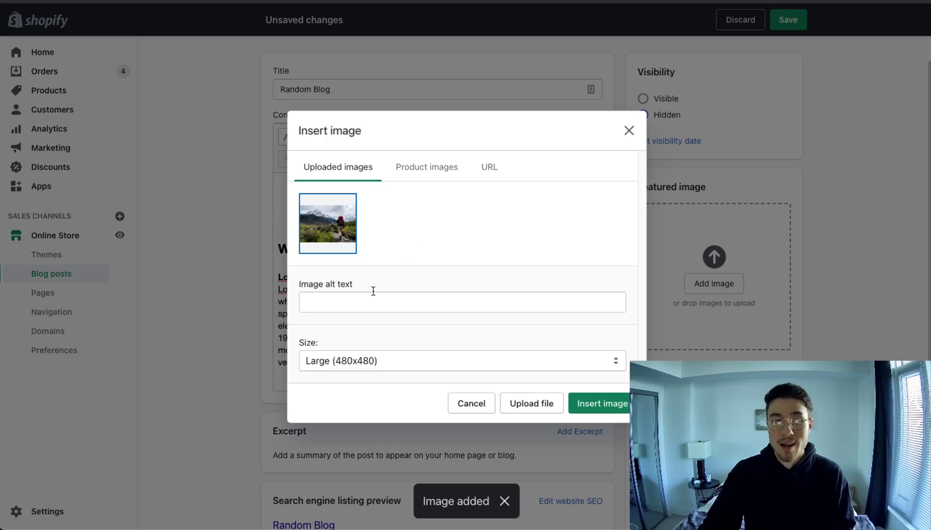
left_click(368, 297)
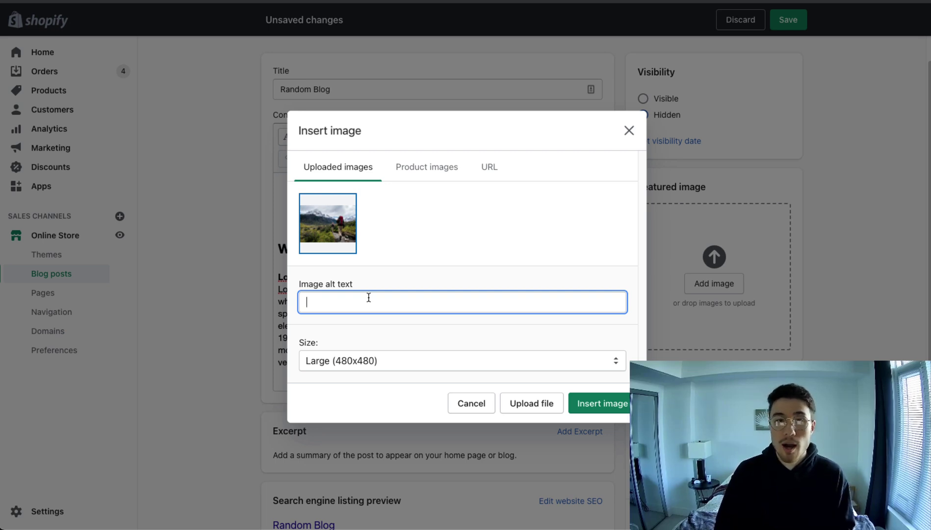
type("hiking-product")
- Insert the photo at Medium (240x240) size and remove the empty line below it
left_click(499, 363)
left_click(416, 347)
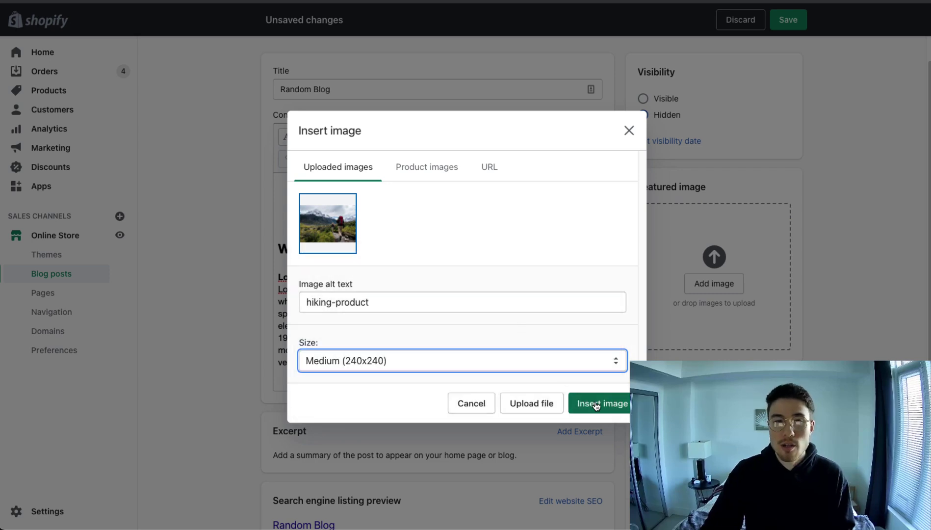
left_click(598, 403)
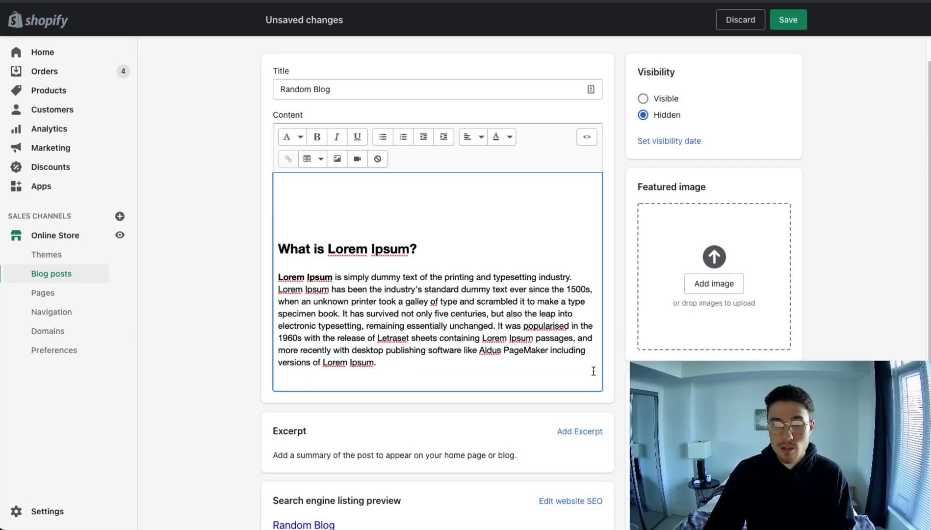
left_click(418, 291)
key("BackSpace")
left_click(393, 196)
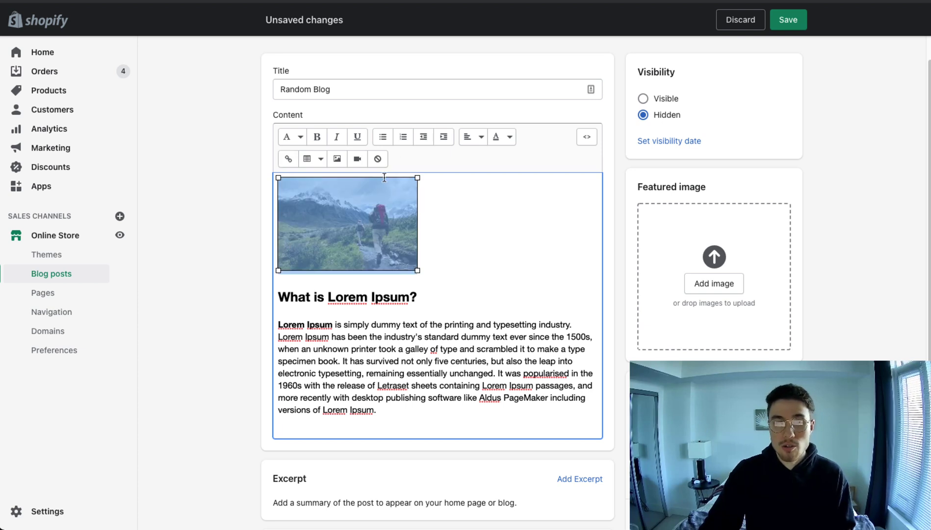
- Center-align the hiking photo in the post content
left_click(469, 142)
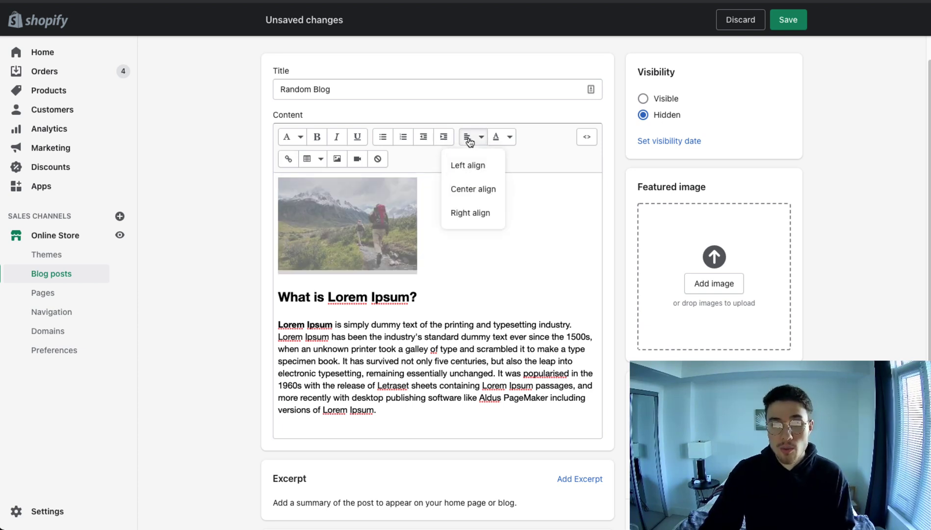
left_click(478, 187)
left_click(250, 279)
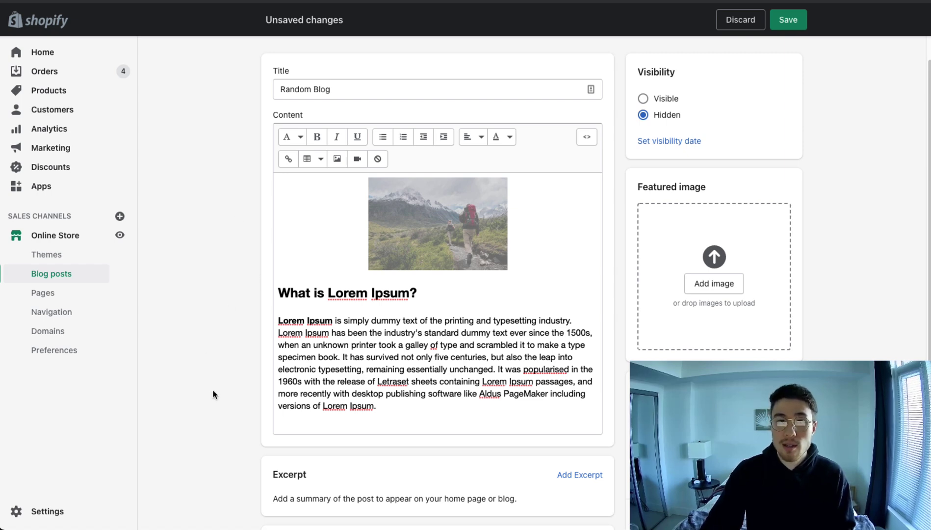
- Upload the hiking JPEG as the post's featured image
left_click(696, 285)
left_click(397, 162)
left_click(670, 343)
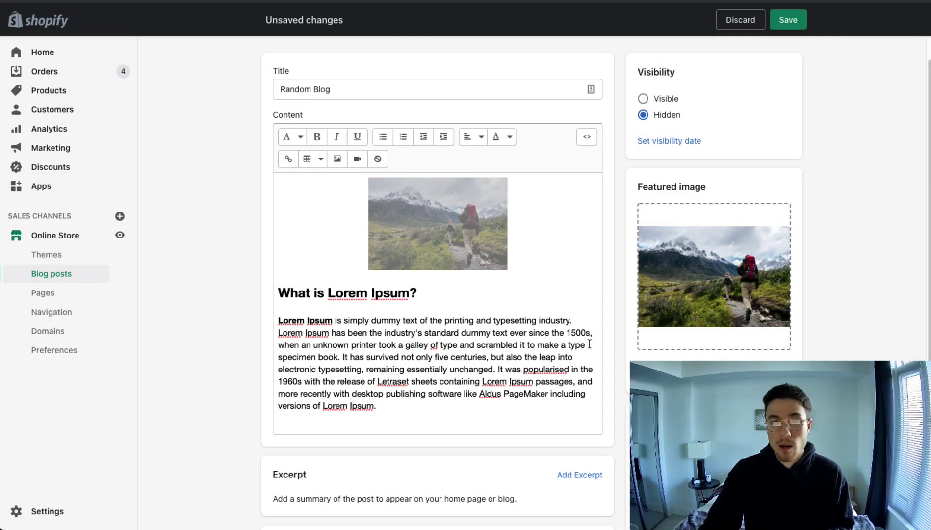
scroll(588, 343, "down", 3)
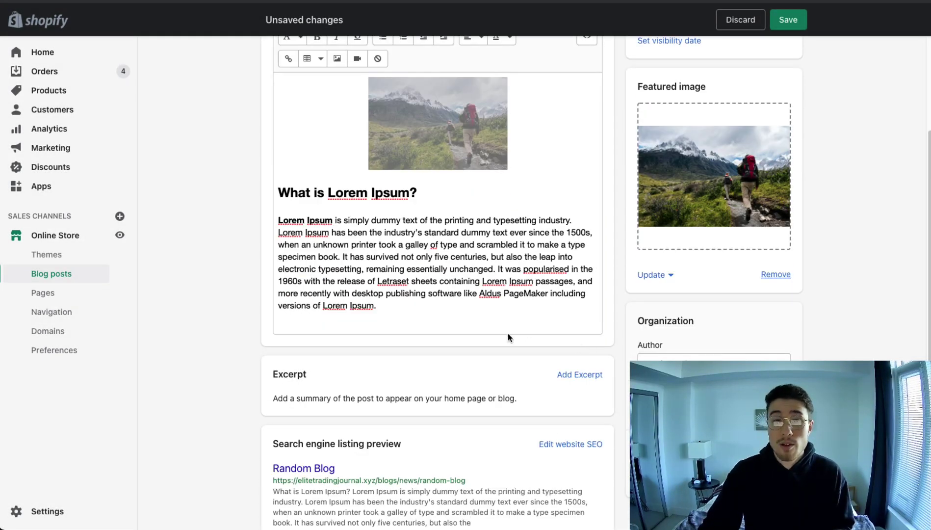
scroll(505, 332, "down", 2)
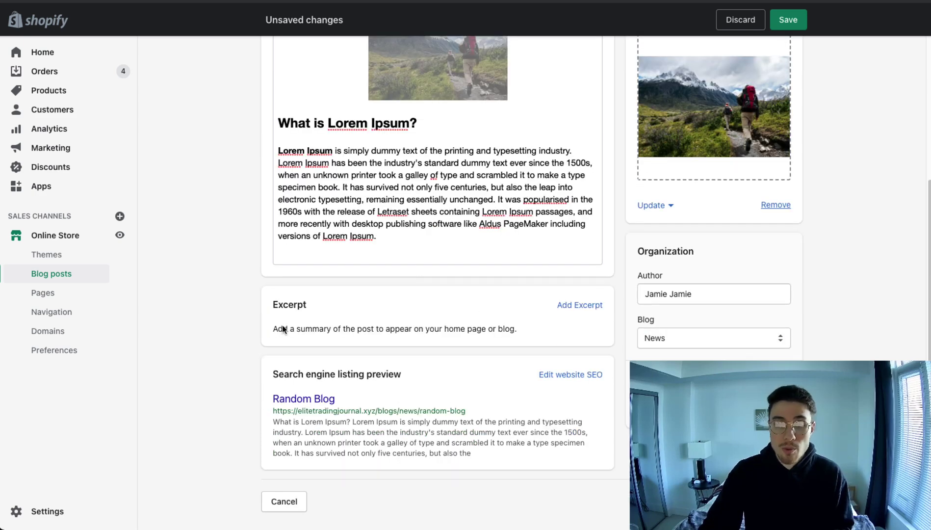
left_click_drag(300, 328, 512, 330)
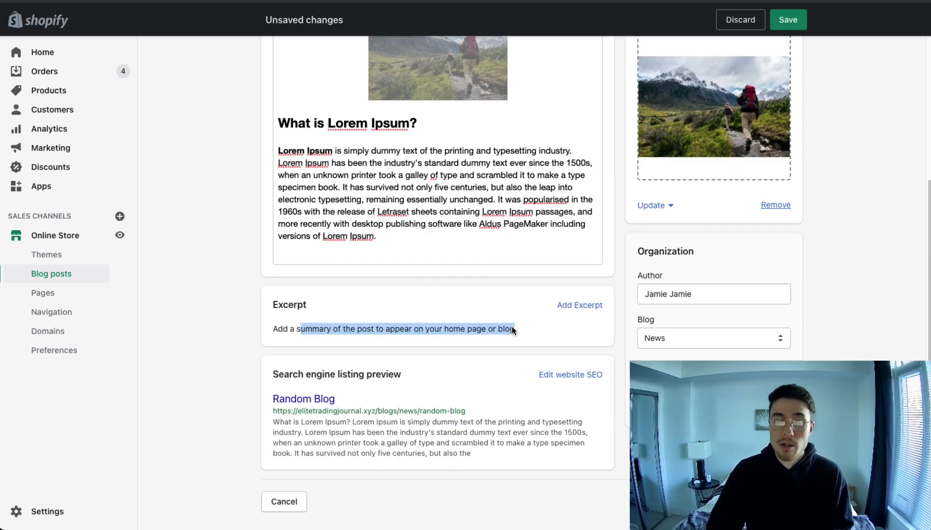
- Give the post the excerpt 'Hiking blog post'
left_click(567, 305)
left_click(357, 408)
type("Hiking blog post")
scroll(372, 393, "down", 3)
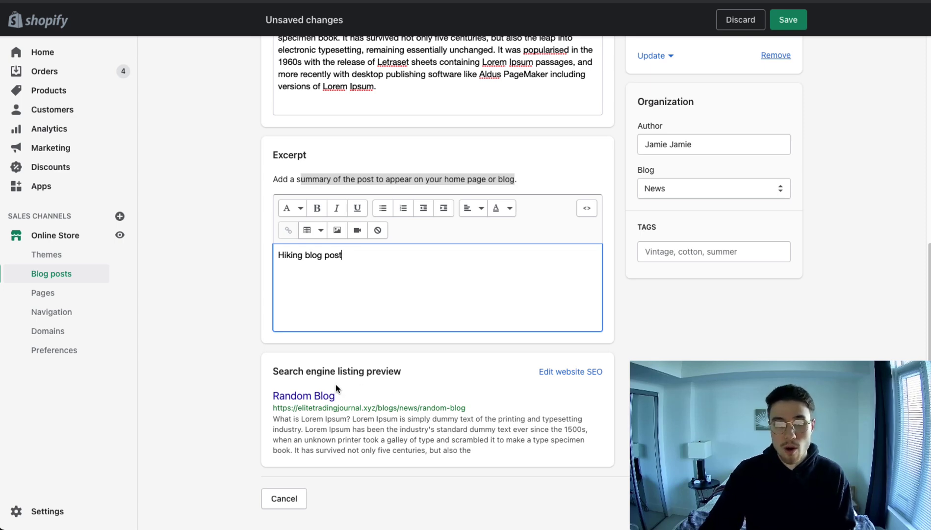
left_click_drag(347, 420, 483, 452)
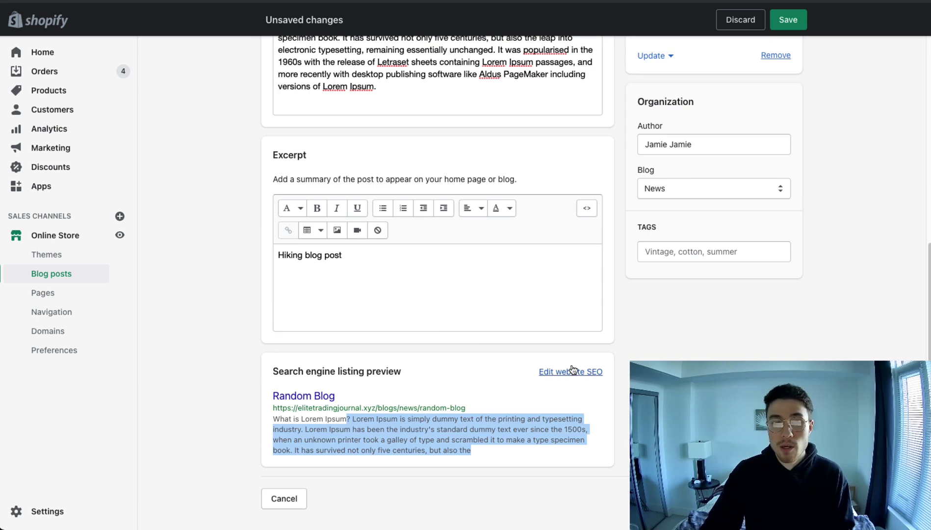
- Set the SEO page title to 'Hiking for Nature: How to Go Hiking'
left_click(571, 371)
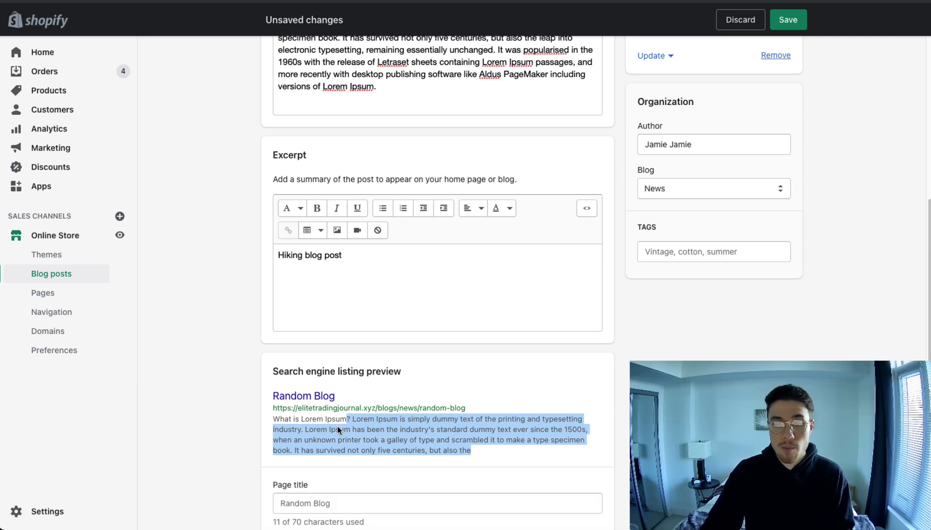
scroll(338, 429, "down", 4)
left_click(370, 298)
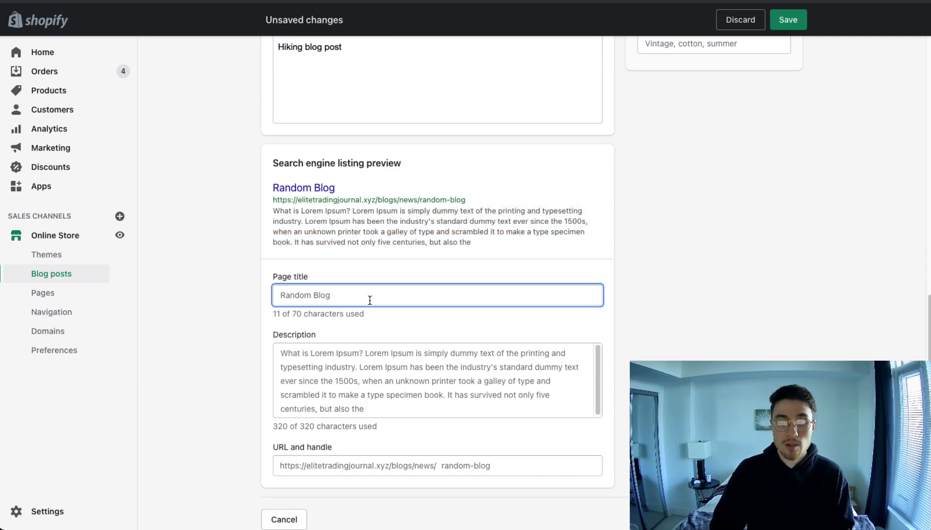
type("Hiking")
key("BackSpace")
key("BackSpace")
key("BackSpace")
key("BackSpace")
key("BackSpace")
key("BackSpace")
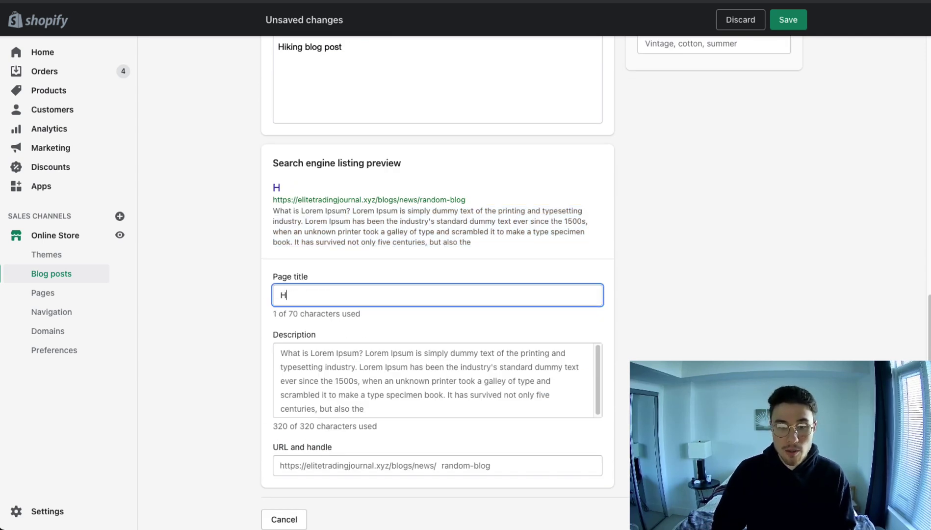
type("iking for Natreu")
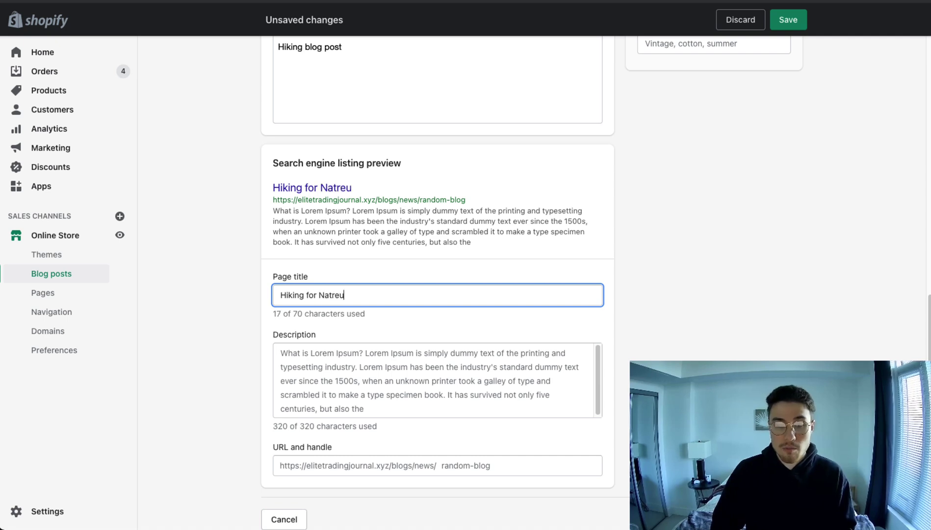
key("BackSpace")
key("BackSpace")
key("BackSpace")
type("ure: How to G")
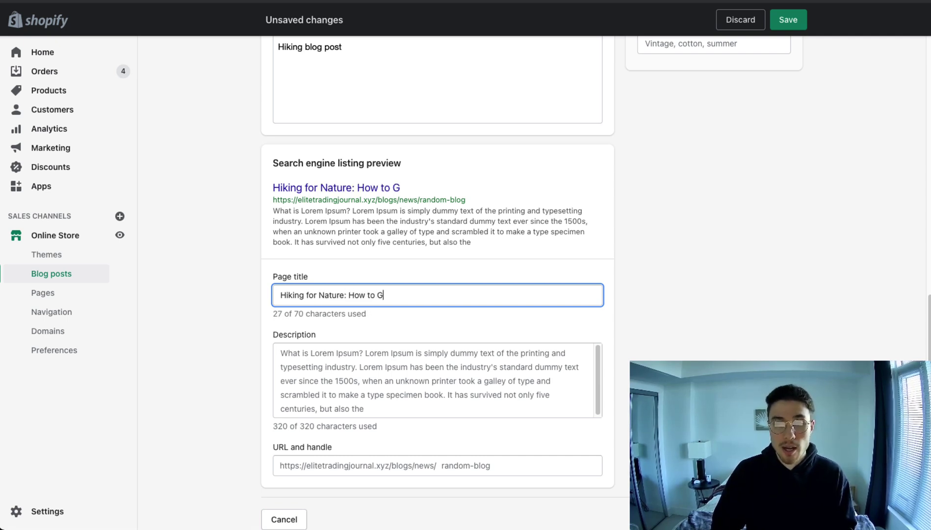
type("o Hiking")
- Review the SEO description and URL handle fields
left_click(344, 409)
scroll(426, 316, "down", 1)
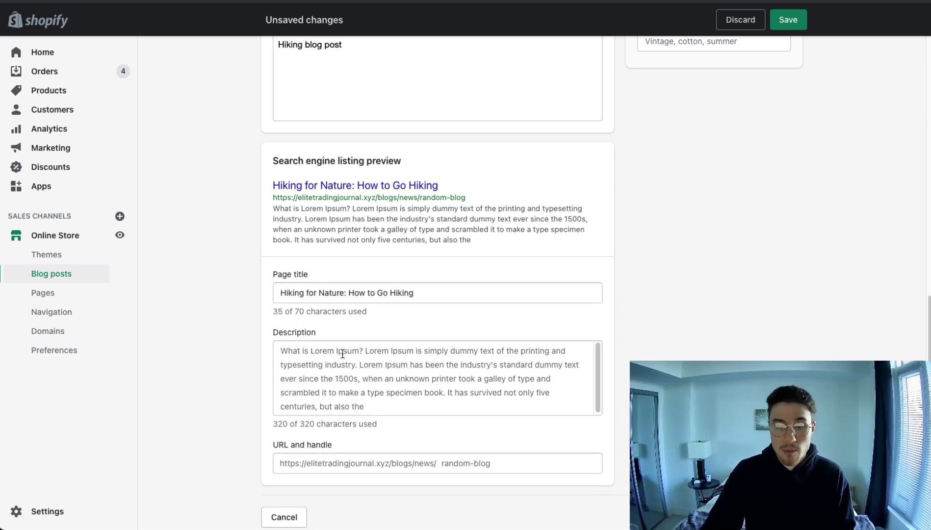
left_click(451, 458)
scroll(678, 210, "up", 7)
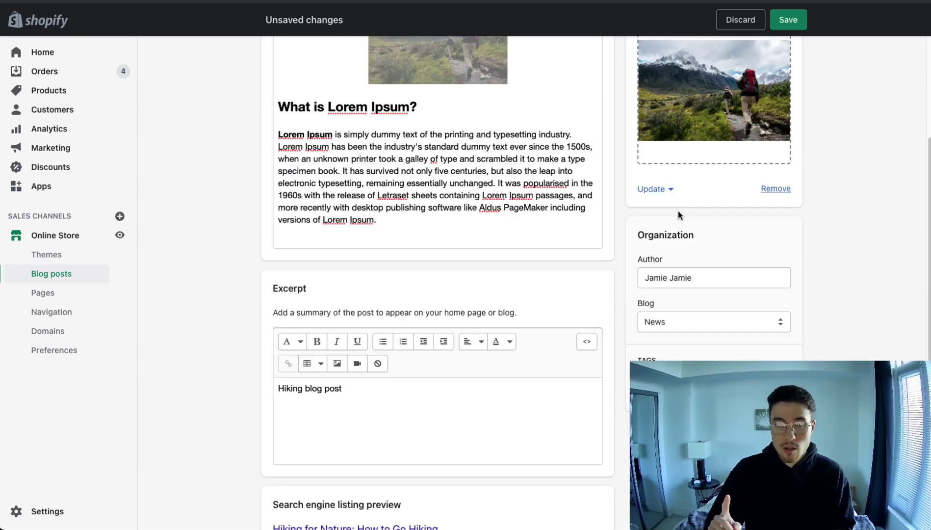
- Keep the default author and News as the post's blog
left_click(713, 274)
key("Tab")
key("space")
left_click(856, 309)
left_click(769, 385)
scroll(814, 327, "up", 5)
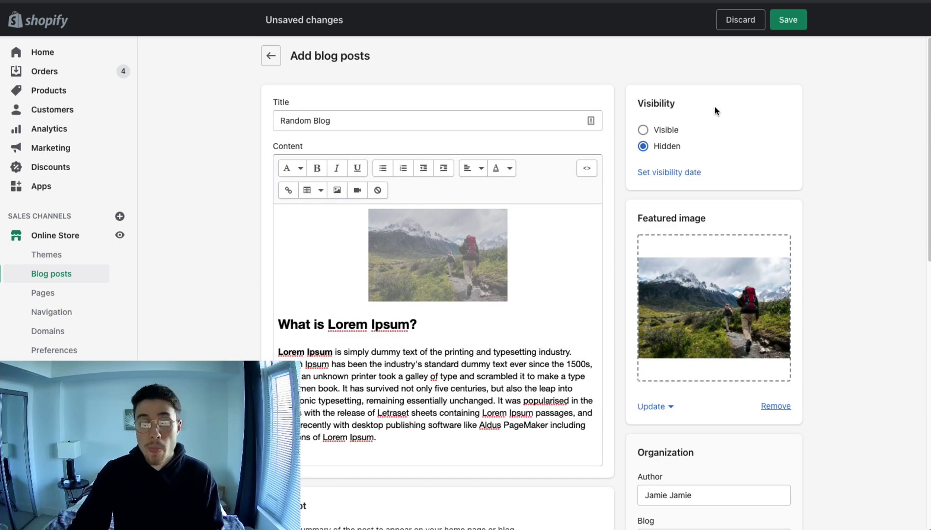
- Set the post's visibility to Visible and save it
left_click(643, 131)
left_click(658, 183)
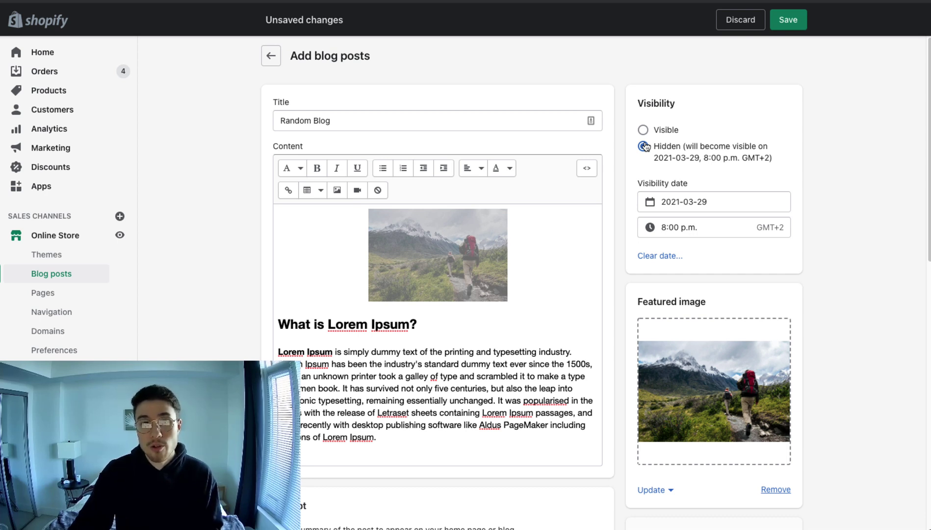
left_click(643, 130)
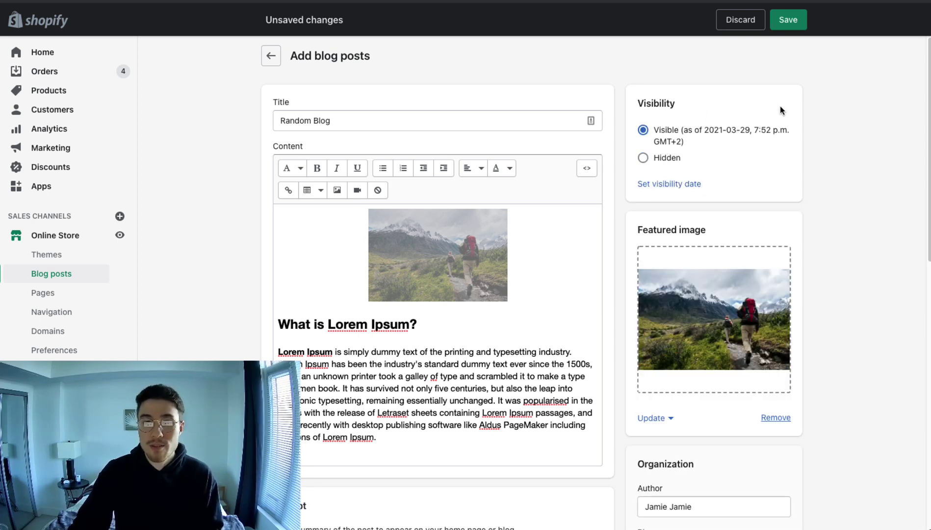
left_click(780, 22)
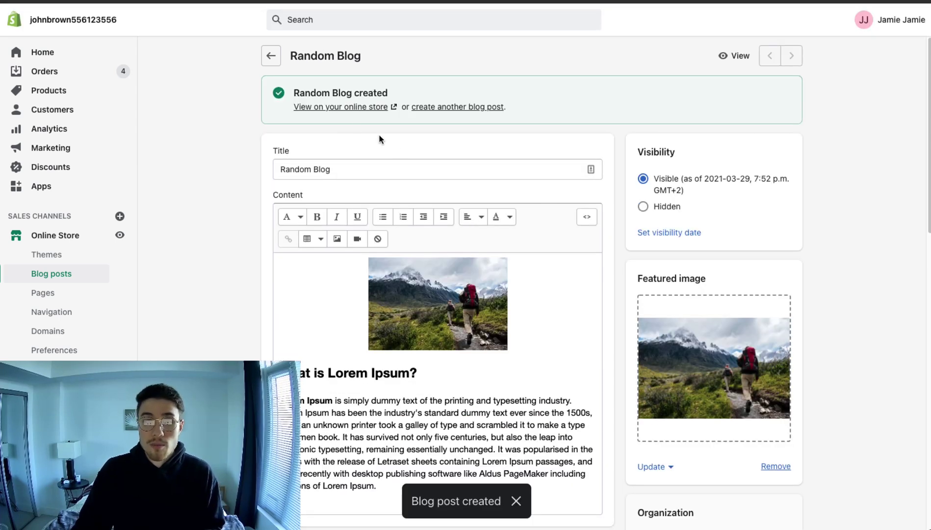
- Check the Random Blog post on the live storefront, then close that tab to return to the admin
left_click(345, 113)
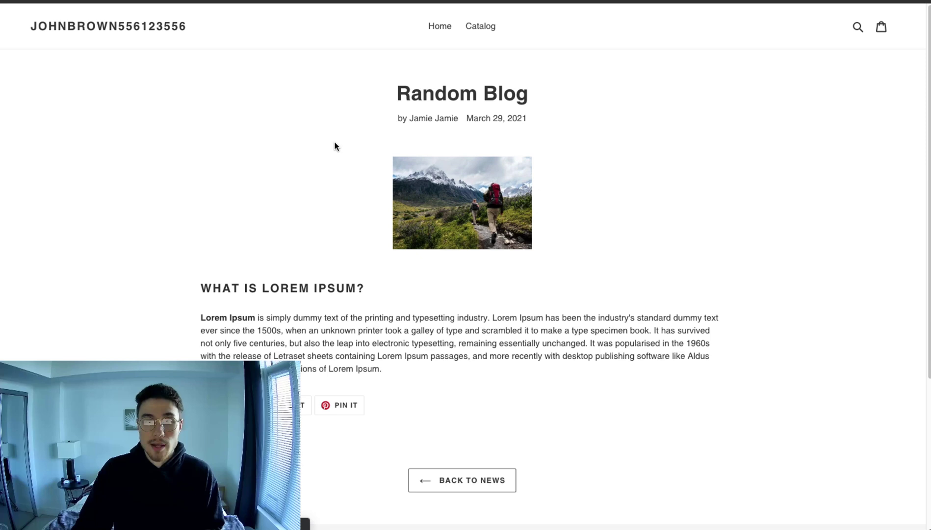
scroll(335, 145, "down", 1)
left_click_drag(199, 265, 430, 318)
scroll(342, 147, "up", 1)
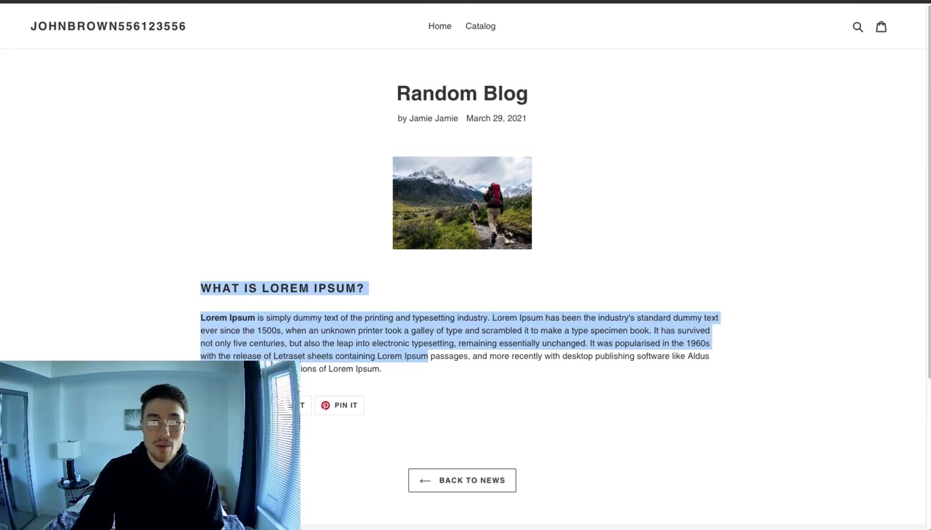
left_click(270, 105)
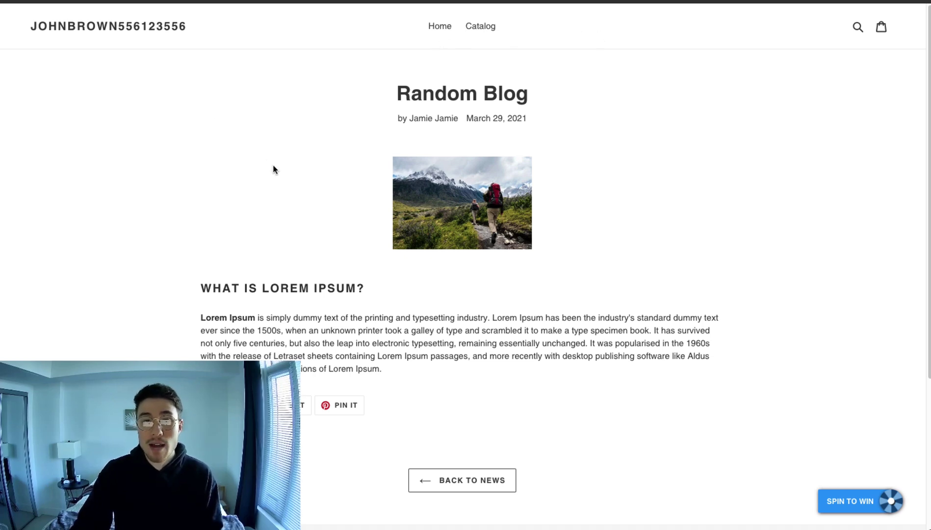
key("ctrl+w")
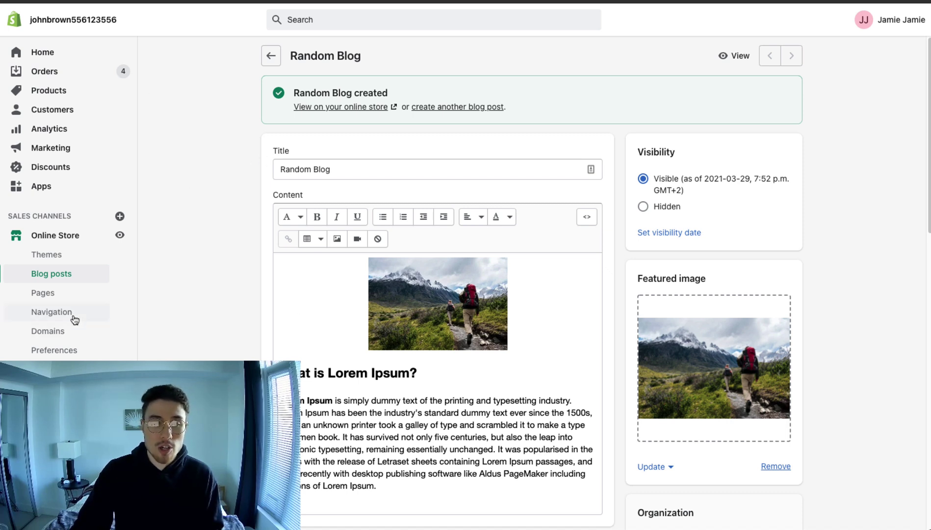
- In Navigation, add a 'Blog' item linking to the Random Blog post to Main menu and save
left_click(75, 319)
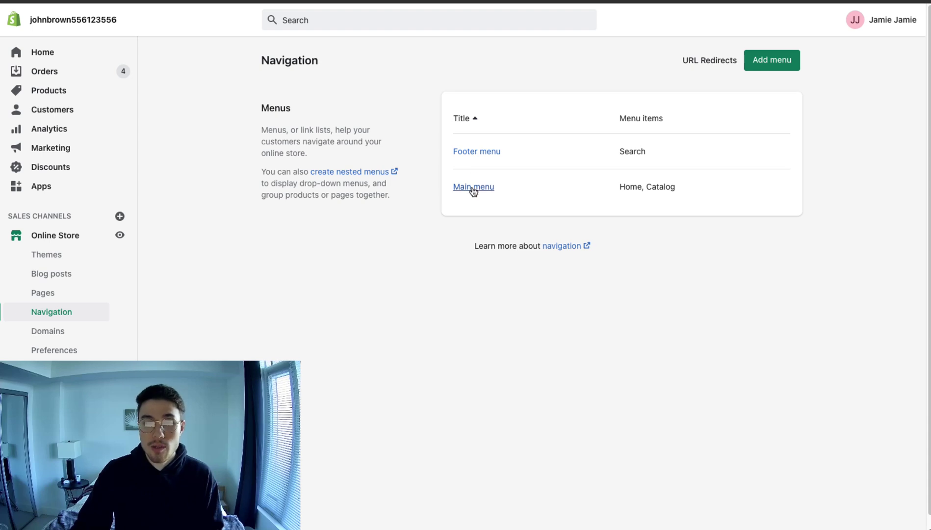
left_click(473, 188)
left_click(304, 278)
left_click(336, 269)
type("Blog")
left_click(403, 312)
type("blog")
left_click(351, 266)
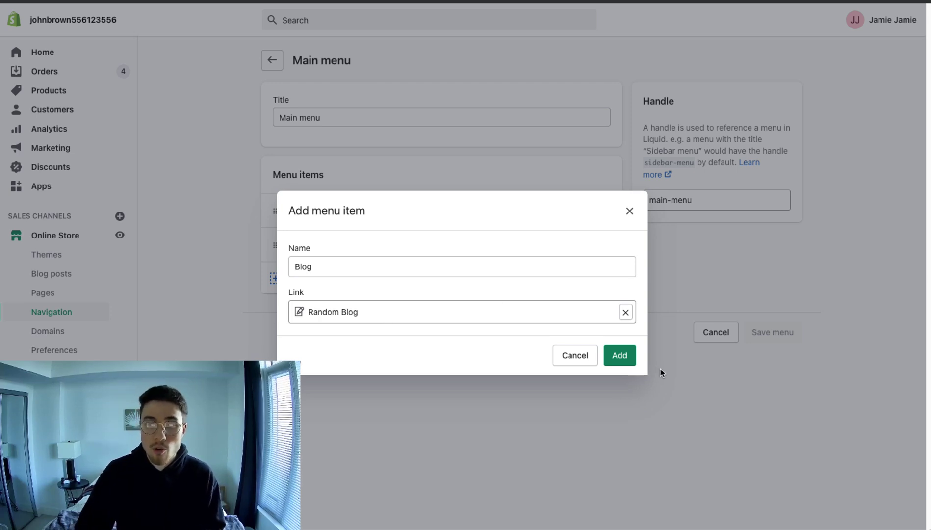
left_click(619, 356)
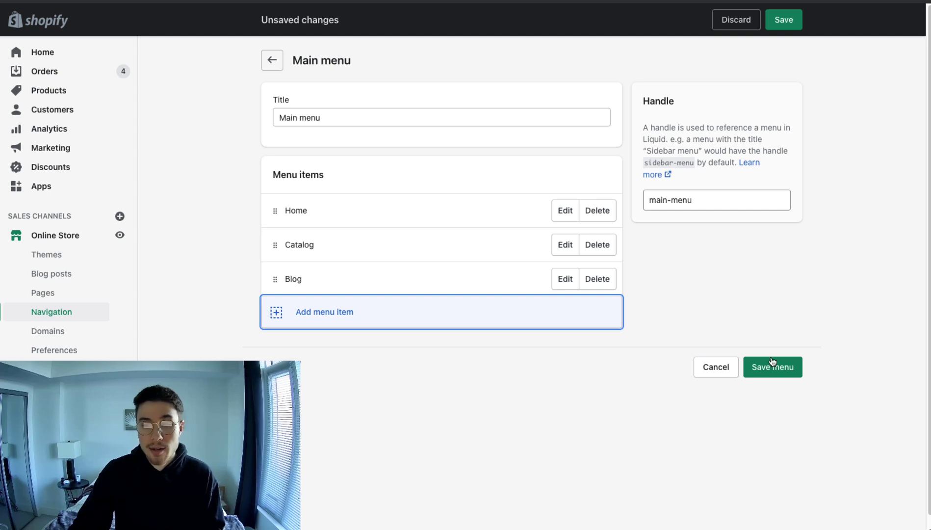
left_click(771, 366)
- Reload the storefront tab and confirm the Blog link appears in the header menu
key("ctrl+Tab")
key("ctrl+r")
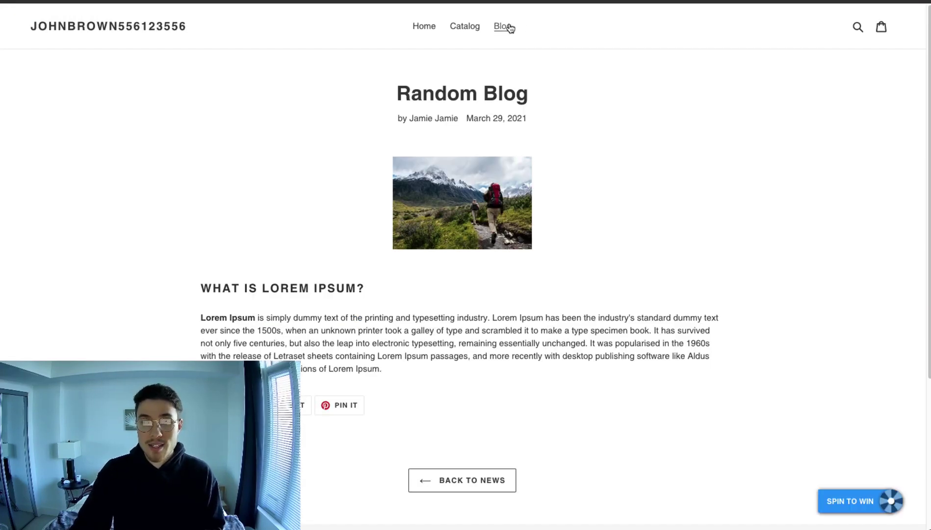
scroll(434, 40, "down", 4)
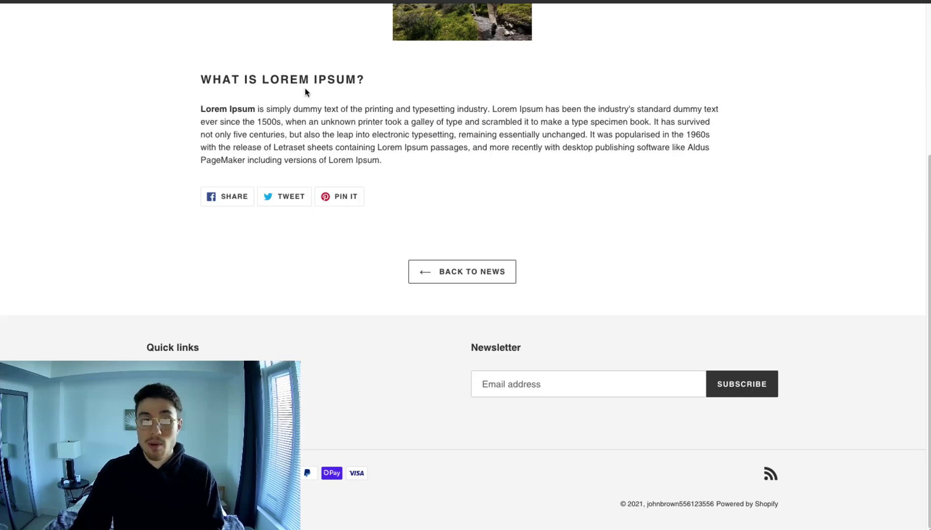
triple_click(417, 159)
scroll(417, 163, "up", 4)
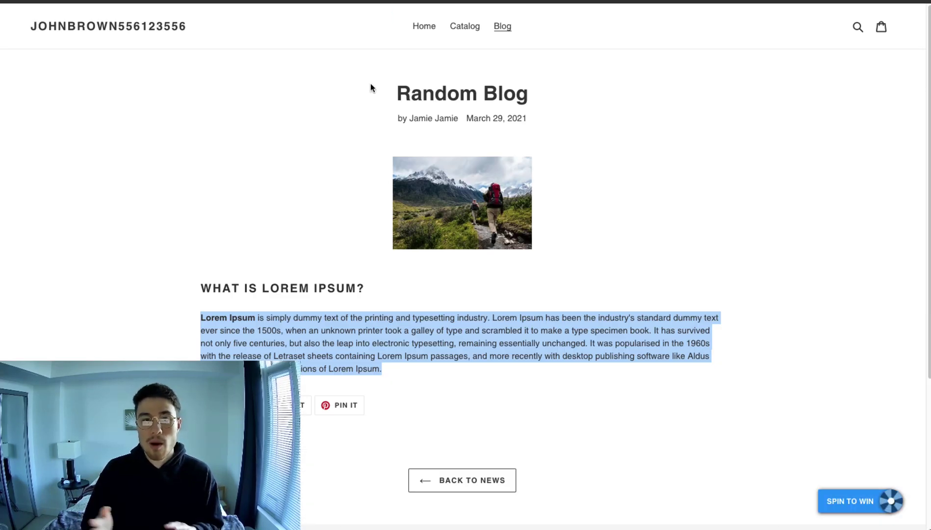